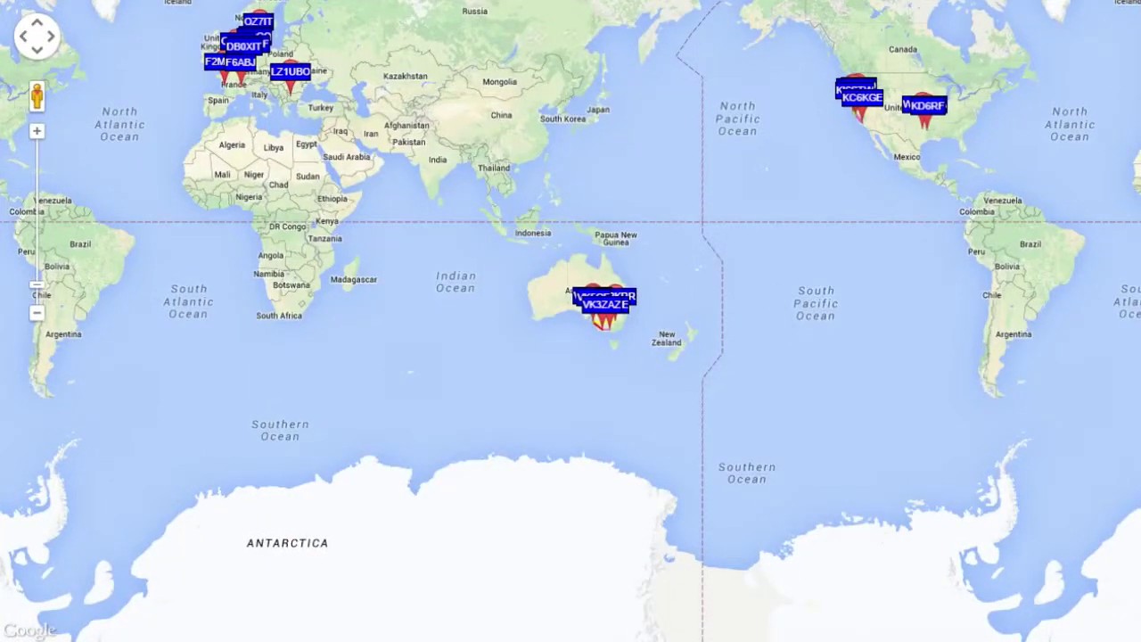
- Zoom the WSPRnet map from the world view in toward Victoria and New South Wales
scroll(604, 313, up, 5)
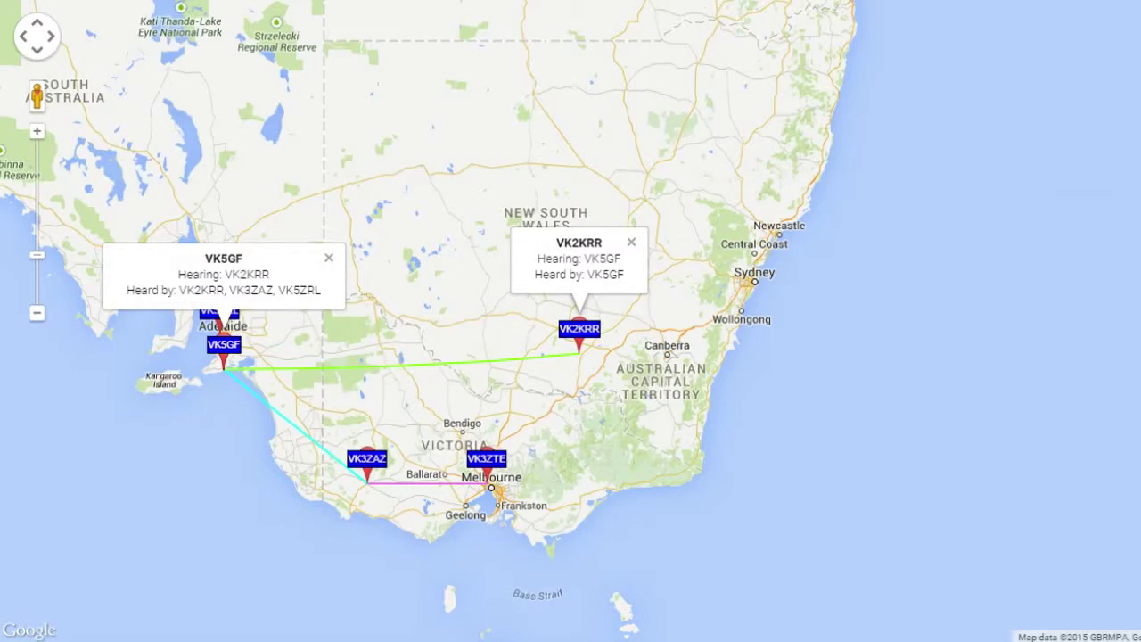
- Dismiss the VK5GF and VK3ZTE info popups on the WSPRnet map
click(329, 258)
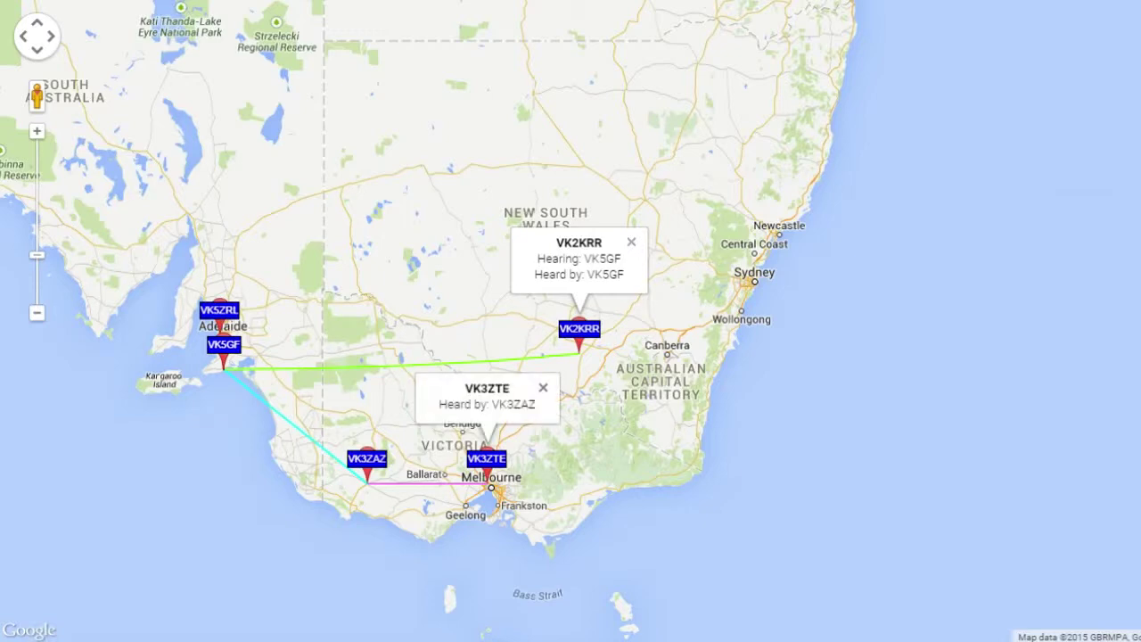
click(543, 388)
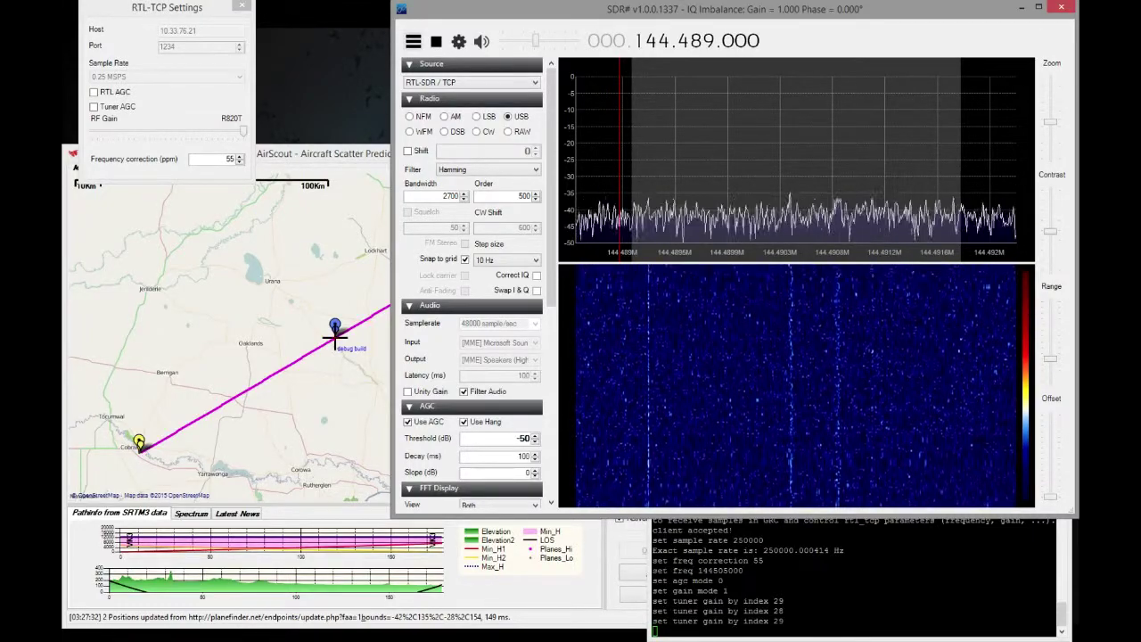
- Stop SDR#, set the RTL-TCP sample rate to 1.024 MSPS, and start receiving again
click(436, 41)
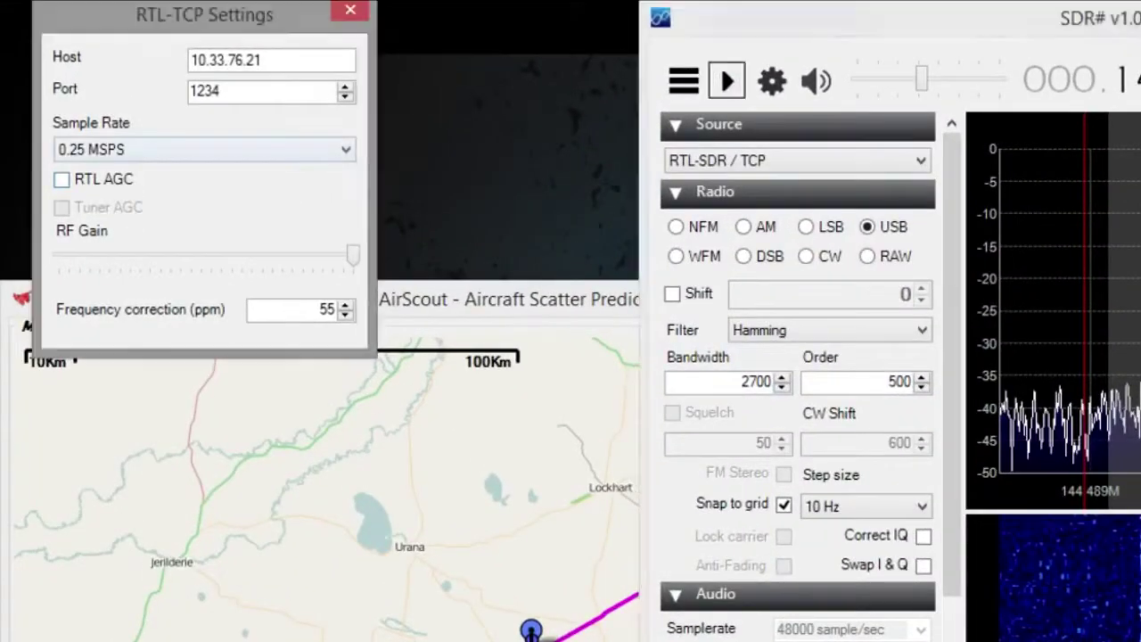
click(205, 149)
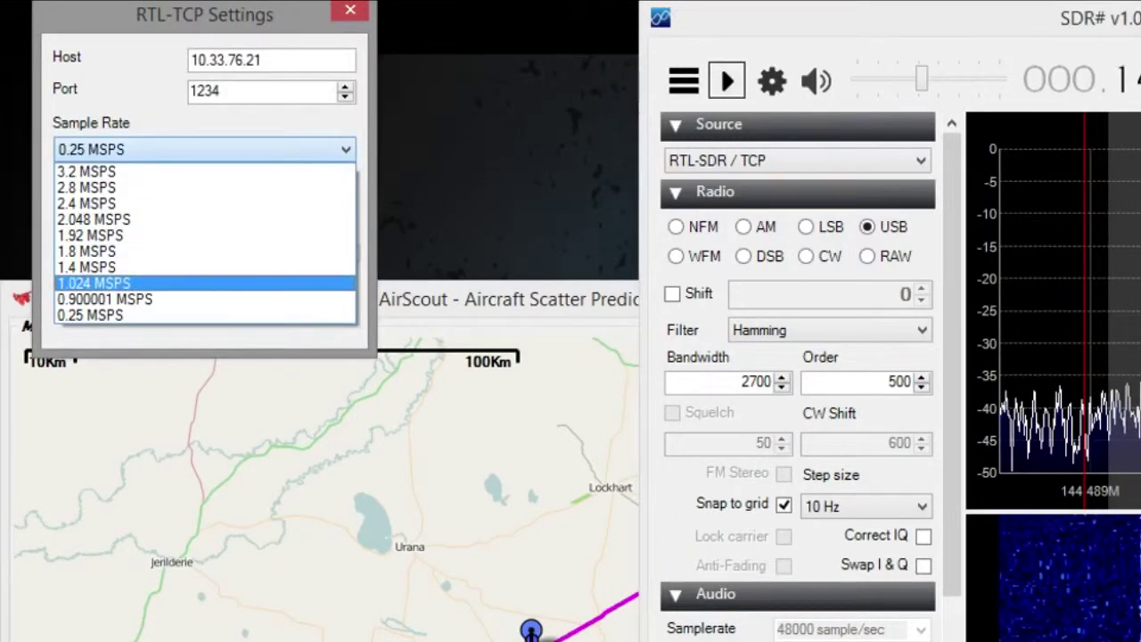
click(94, 282)
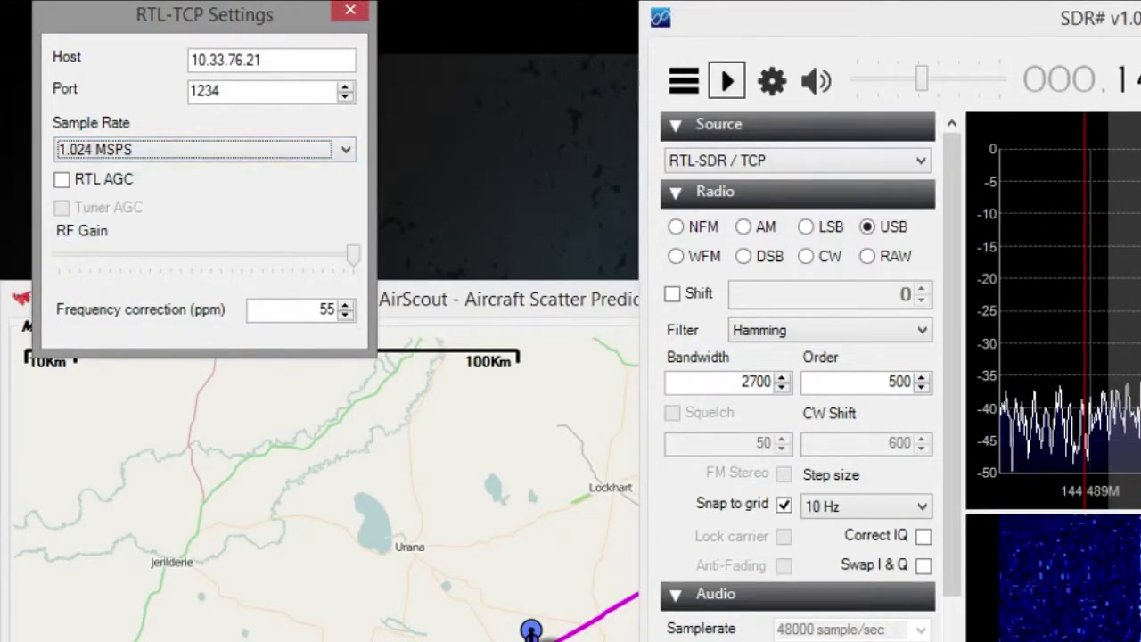
click(724, 79)
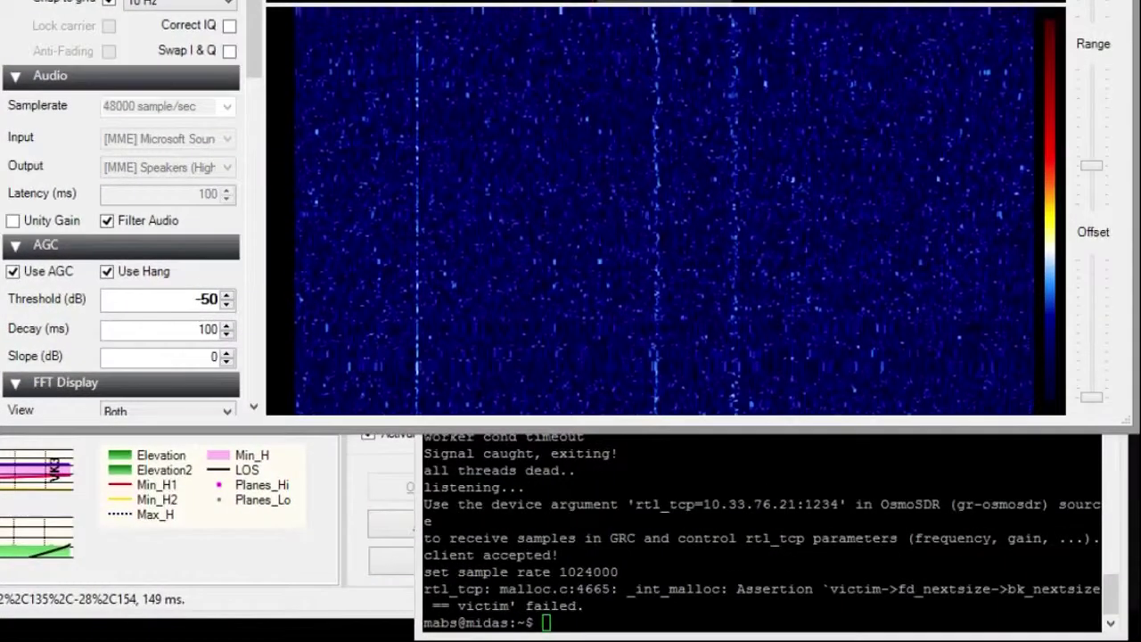
- Rerun the previous rtl_tcp command in PuTTY with 55 ppm correction and 42 dB gain
key(alt+Tab)
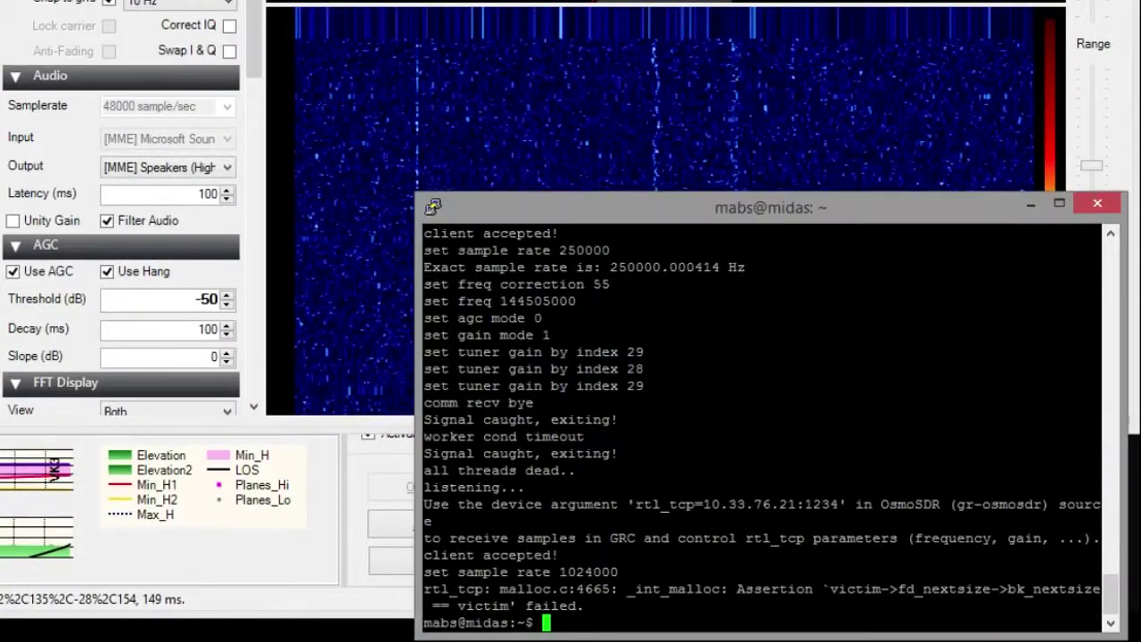
key(Up)
key(Return)
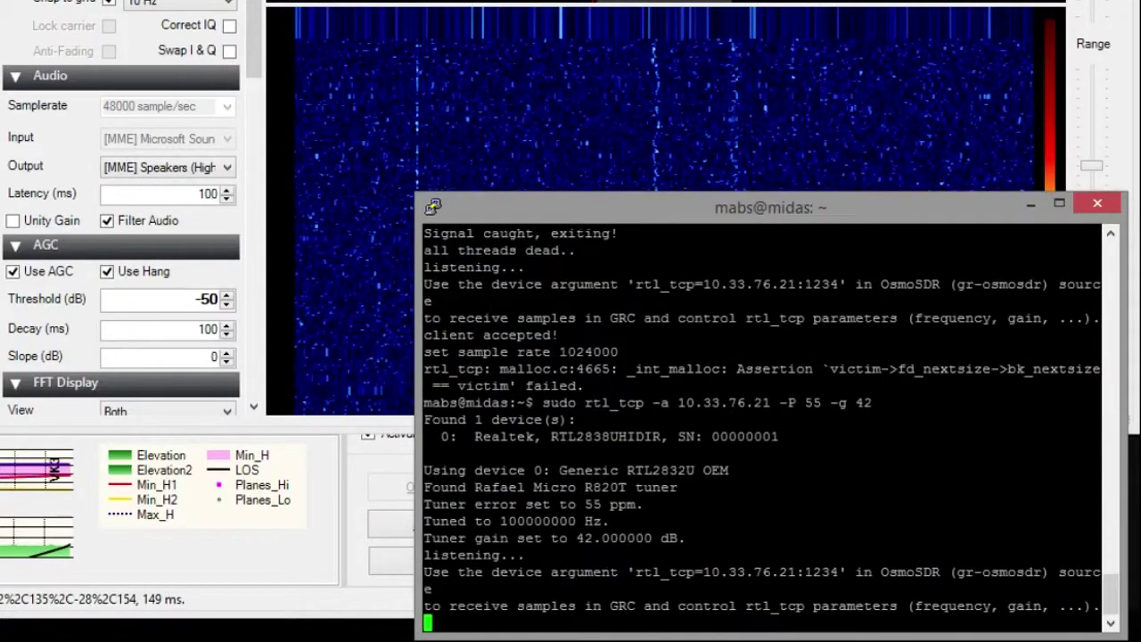
key(alt+Tab)
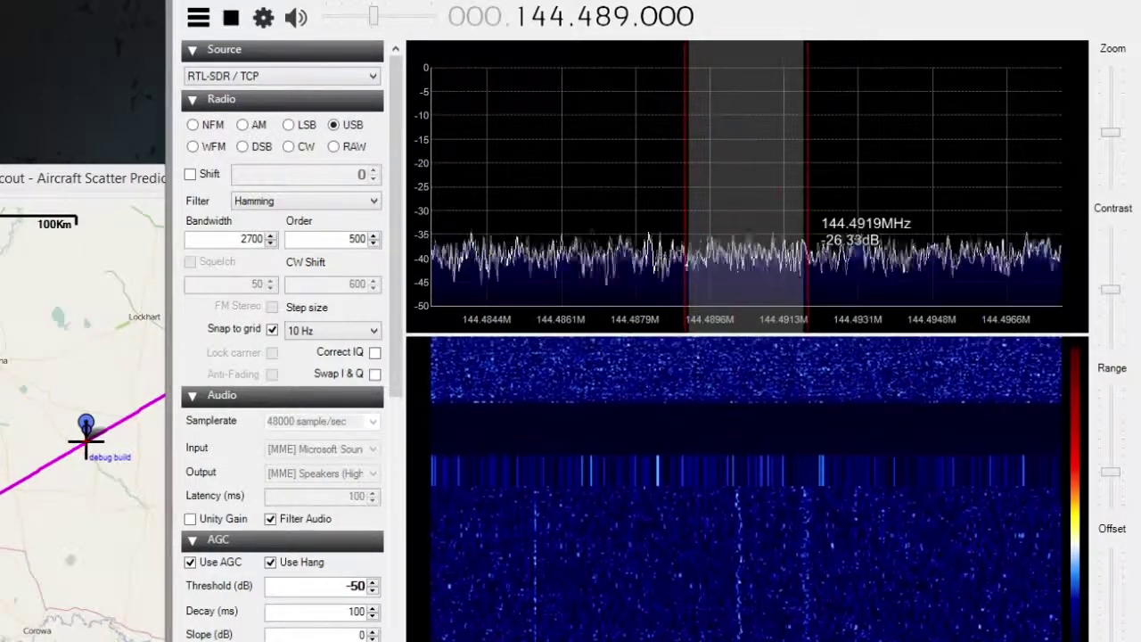
- Zoom the spectrum out to 144.04–144.99 MHz, then back in tightly around 144.49 MHz
drag(1110, 132, 1110, 120)
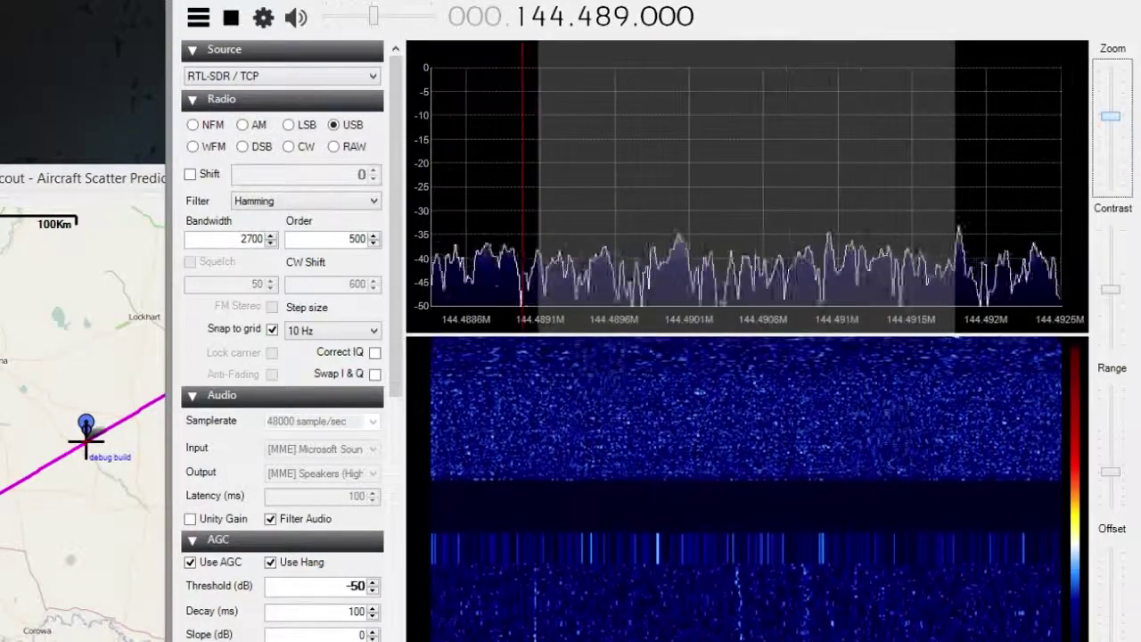
drag(1111, 116, 1111, 184)
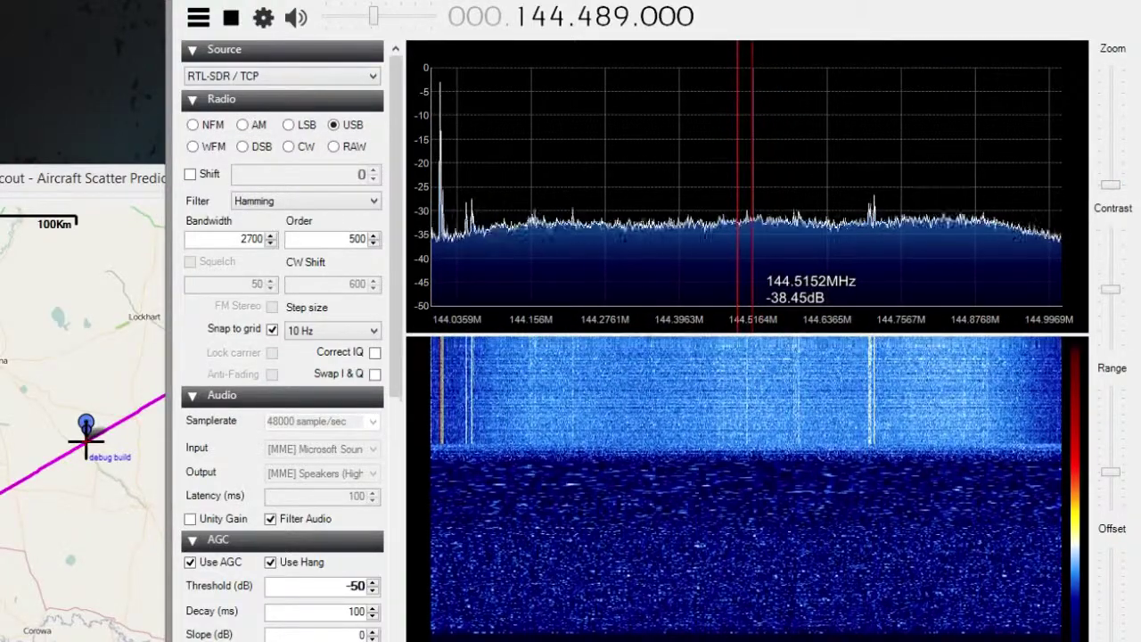
drag(1110, 184, 1110, 120)
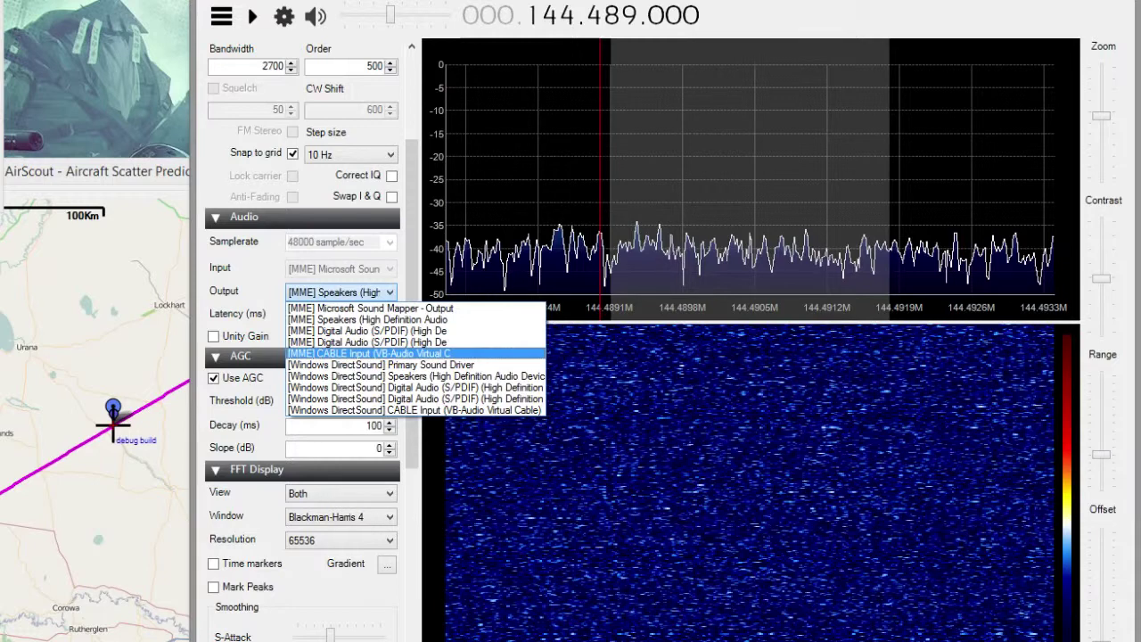
- Confirm [MME] CABLE Input (VB-Audio Virtual Cable) as SDR#'s audio output
key(Return)
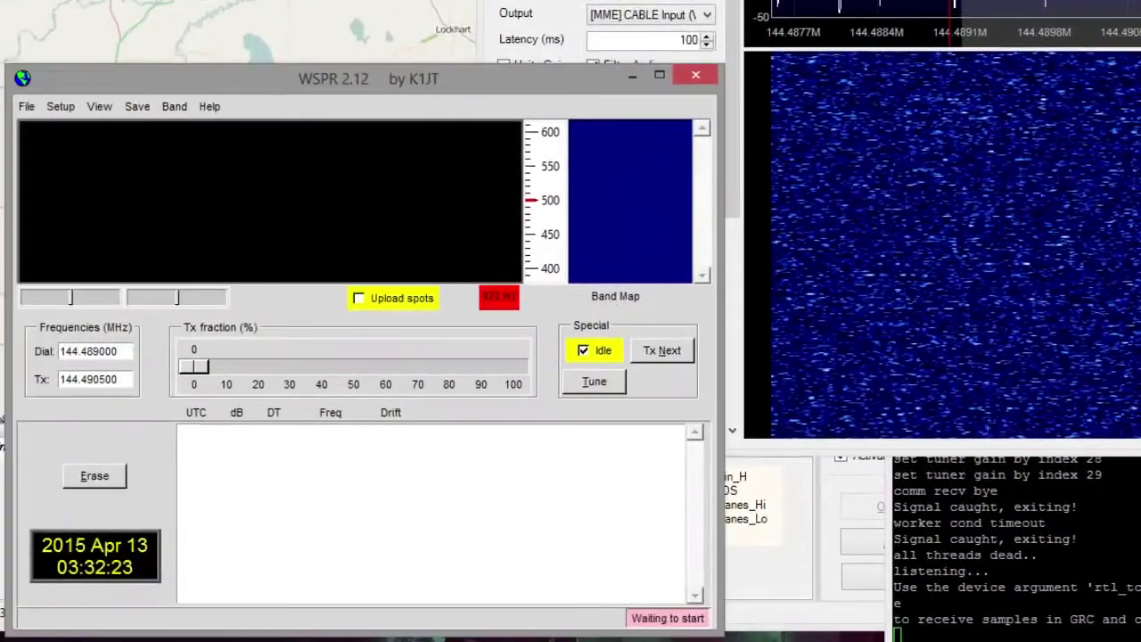
- Check WSPR's station parameters, showing dial 144.489000 and Tx 144.490500, then close them
click(61, 106)
click(89, 130)
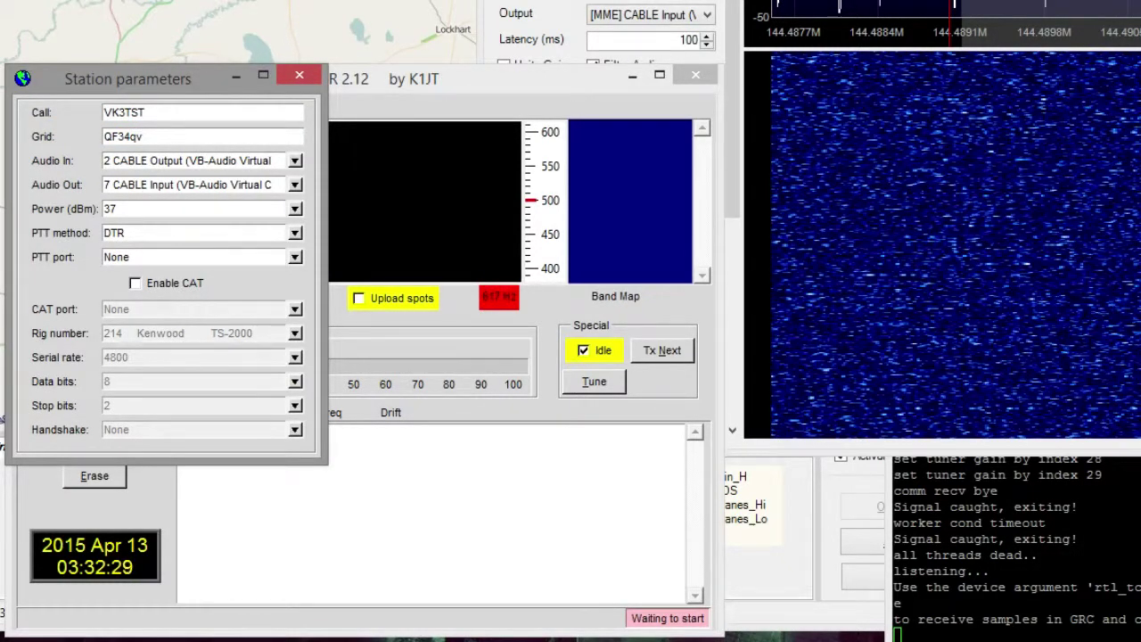
drag(128, 79, 602, 227)
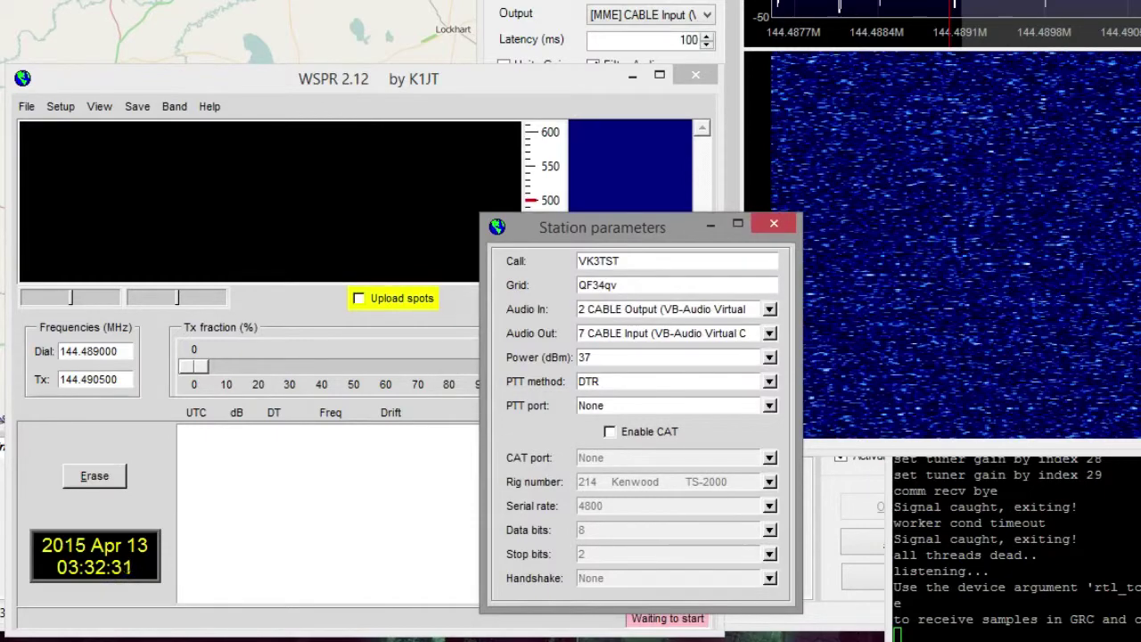
drag(602, 228, 122, 3)
key(Return)
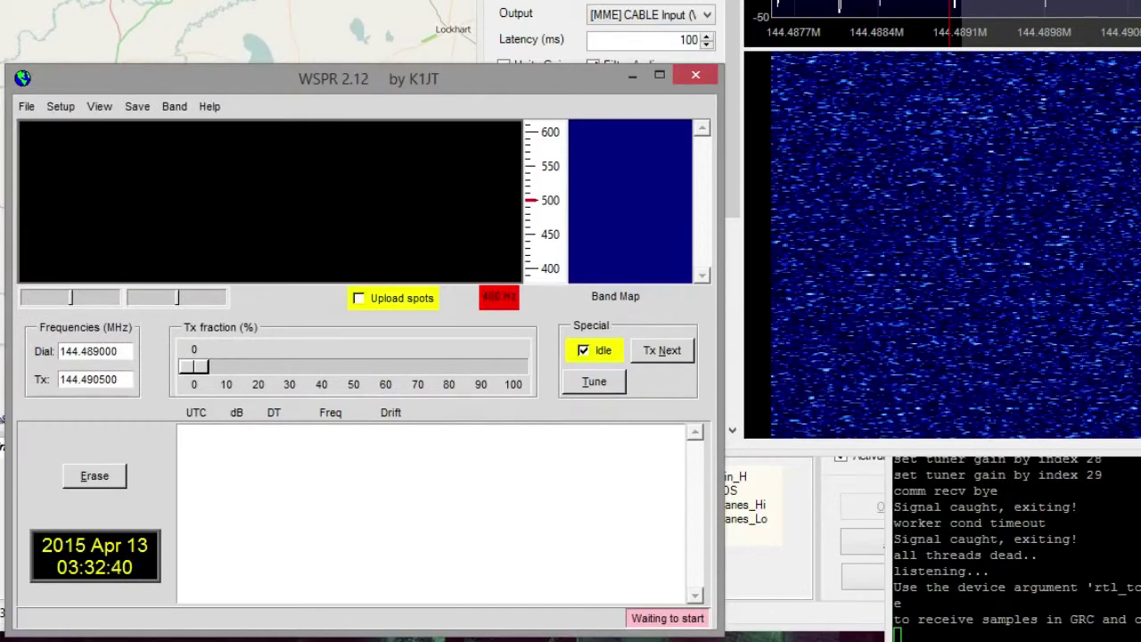
key(alt+Tab)
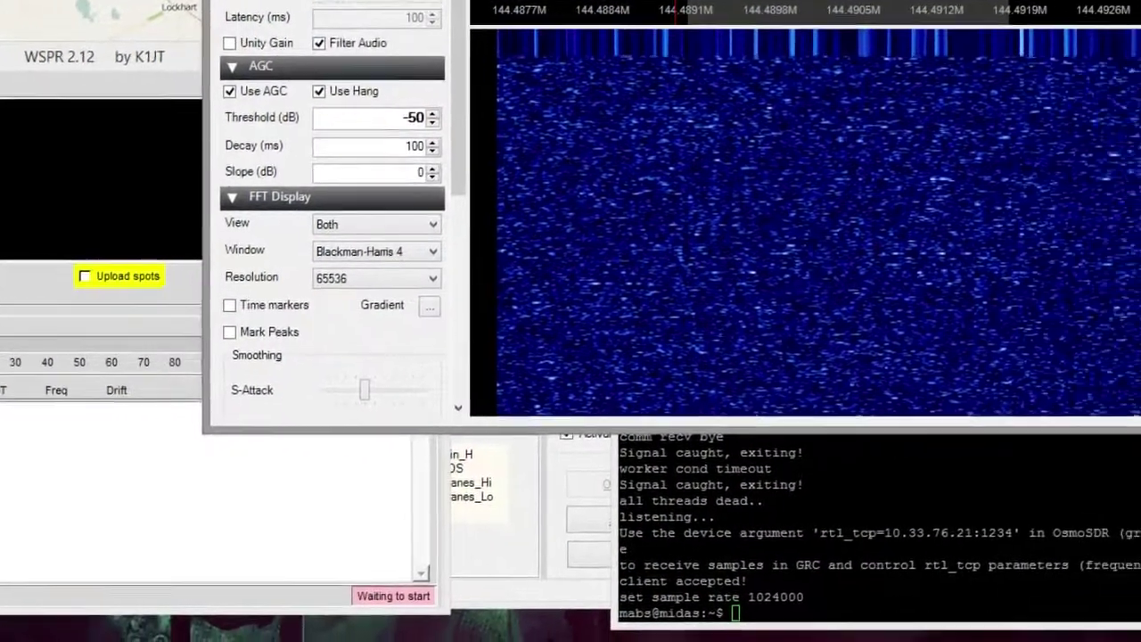
- Relaunch 'sudo rtl_tcp -a 10.33.76.21 -P 55 -g 42' from the PuTTY command history
key(alt+Tab)
key(Up)
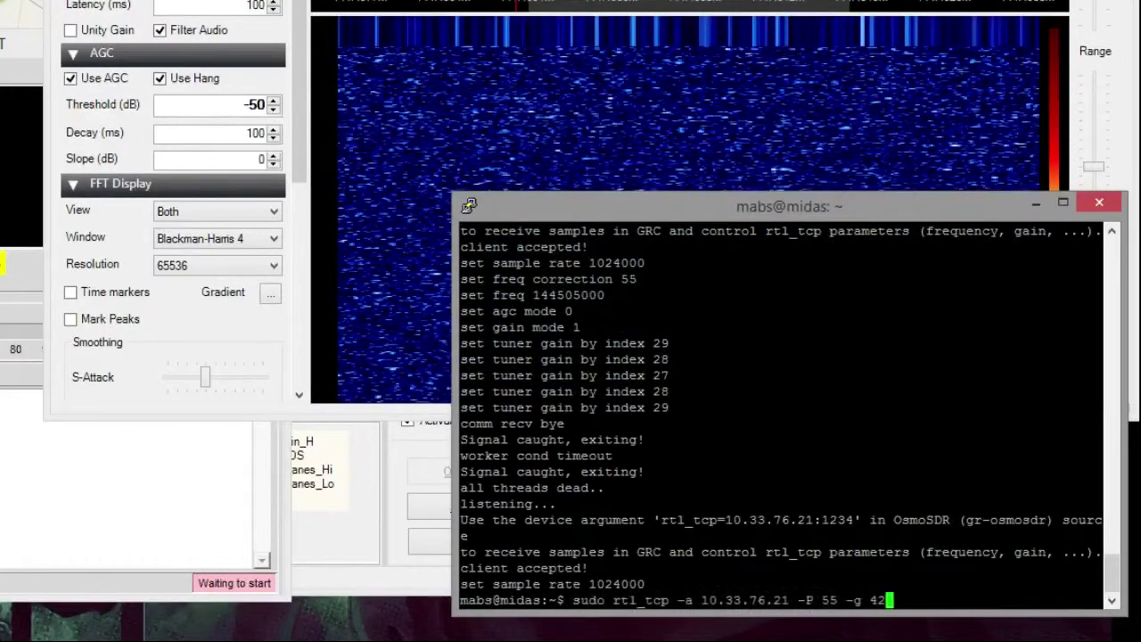
key(Return)
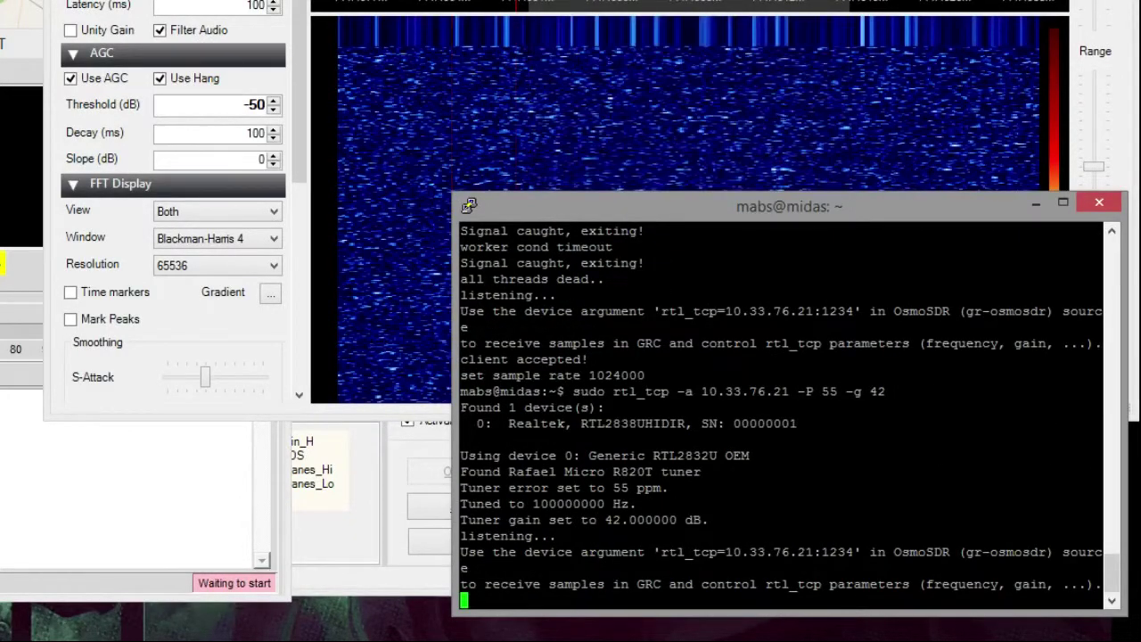
key(alt+Tab)
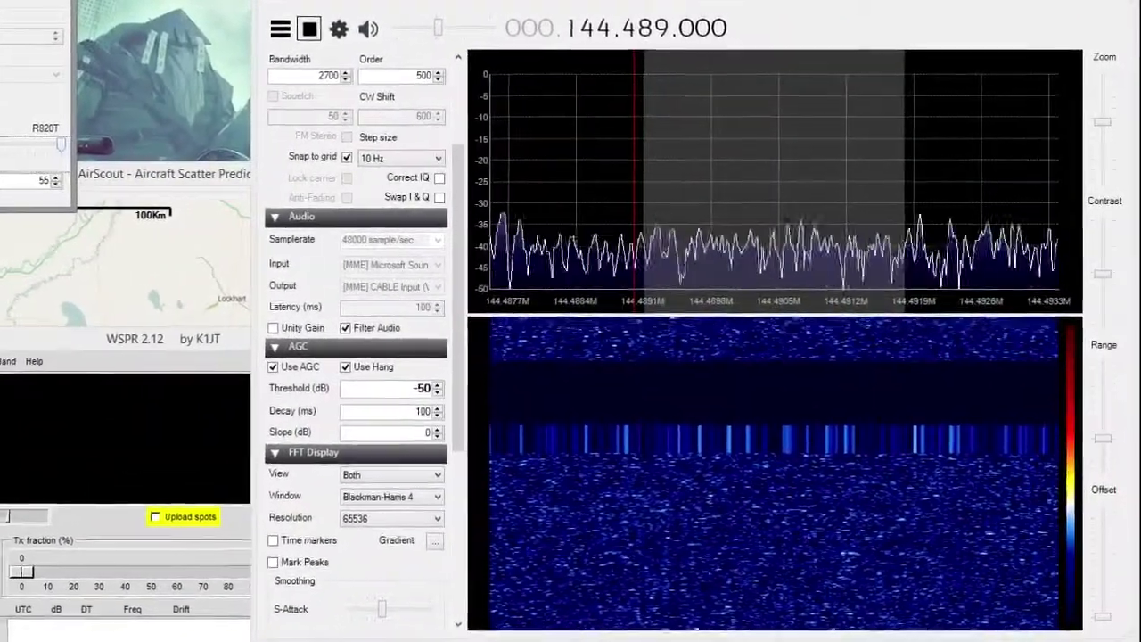
- Place the WSPR 2.12 window over the SDR# settings panel and take WSPR out of idle
drag(179, 339, 290, 104)
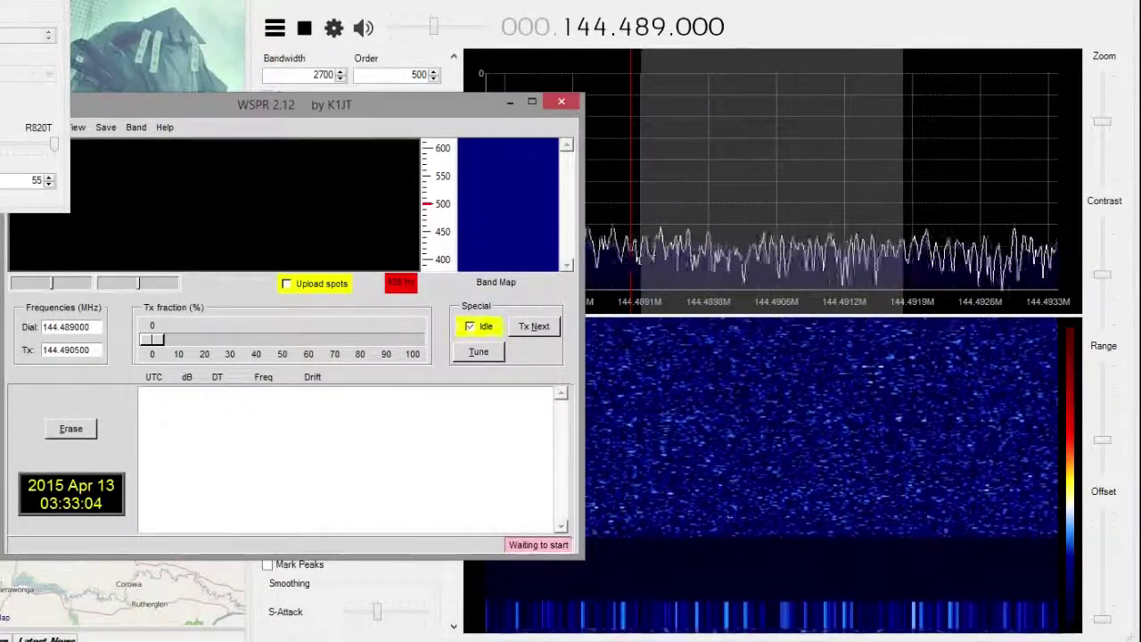
click(470, 327)
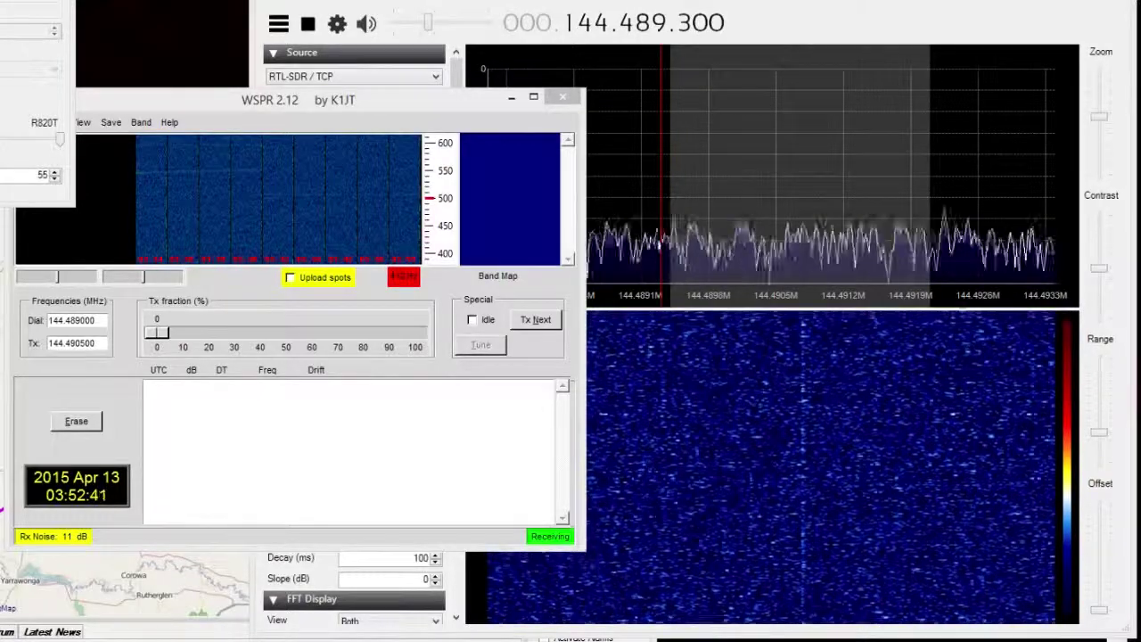
key(alt+Tab)
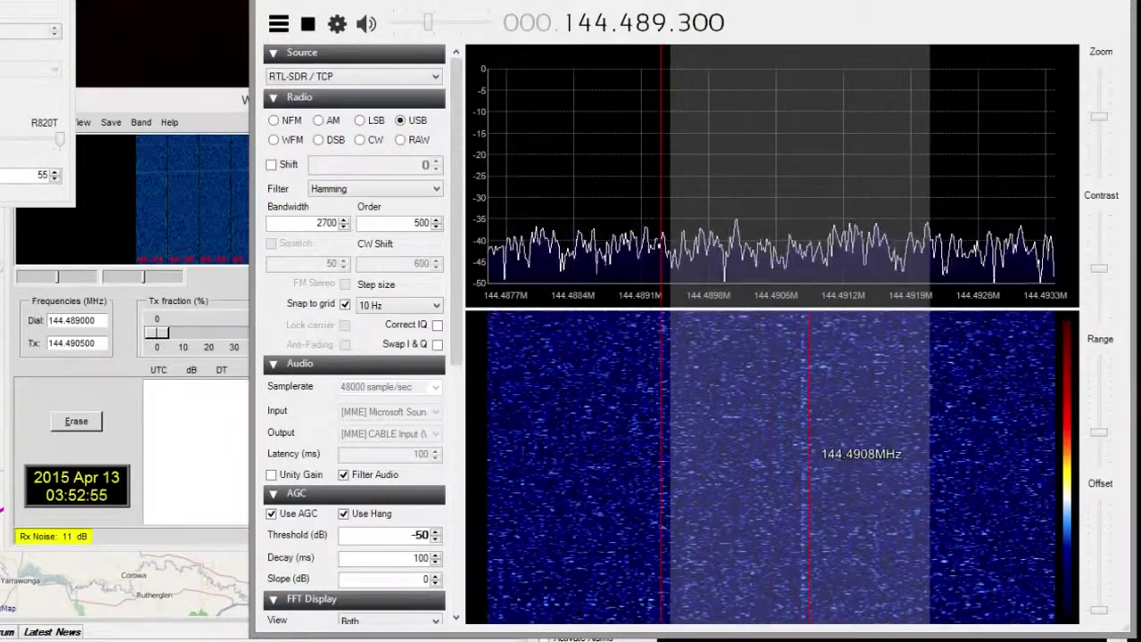
key(alt+Tab)
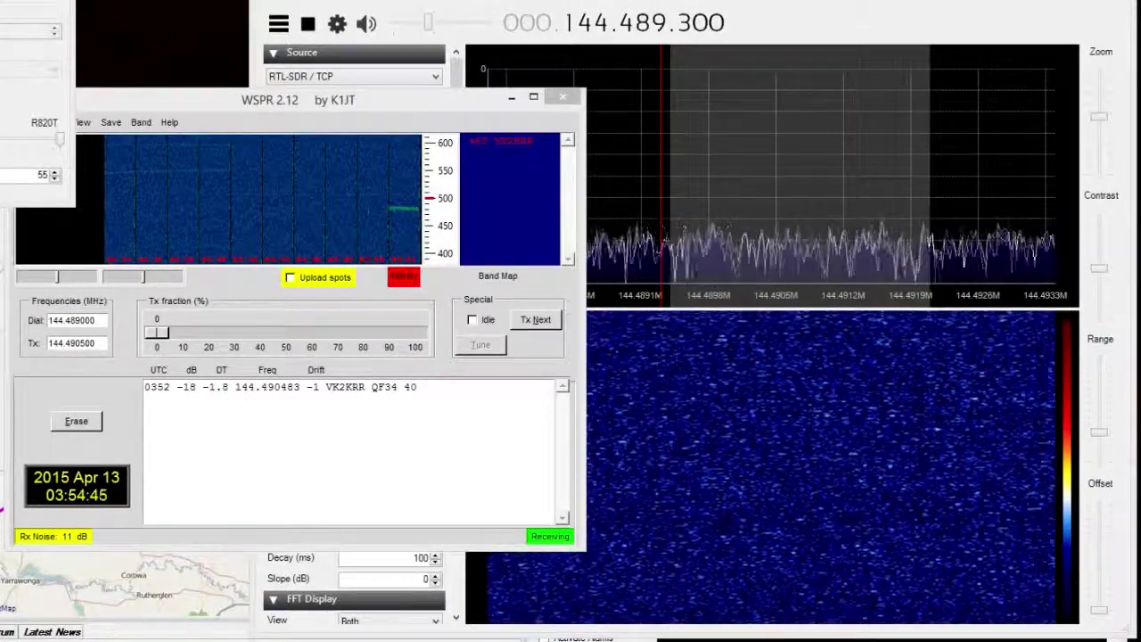
- Highlight then clear the 144.490483 MHz frequency in the decoded QF34 spot
drag(261, 387, 300, 387)
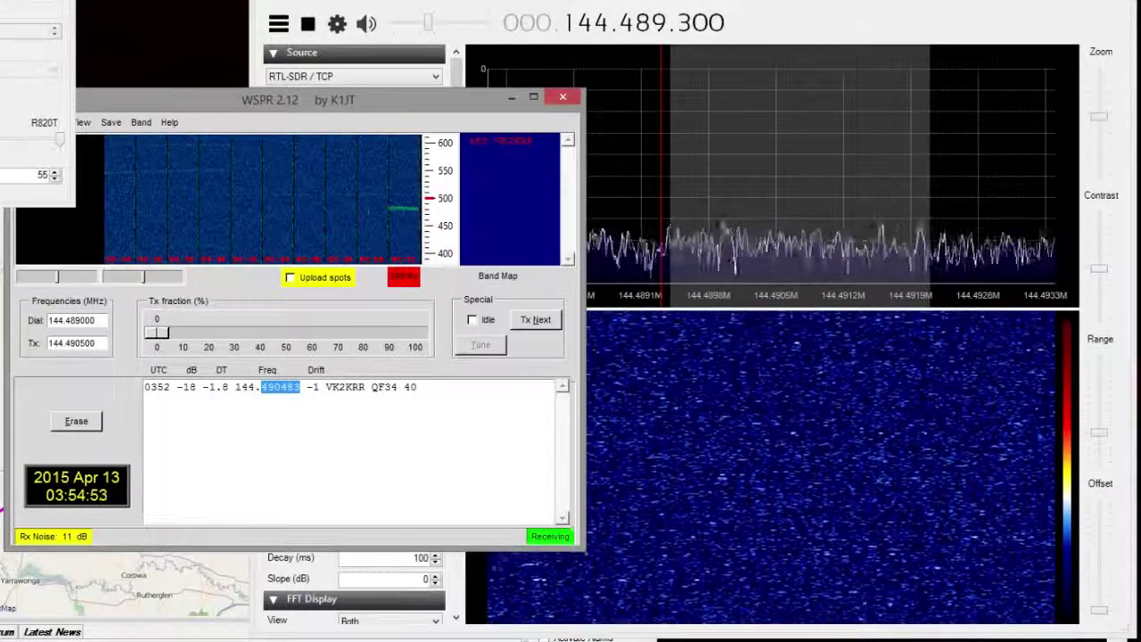
click(294, 387)
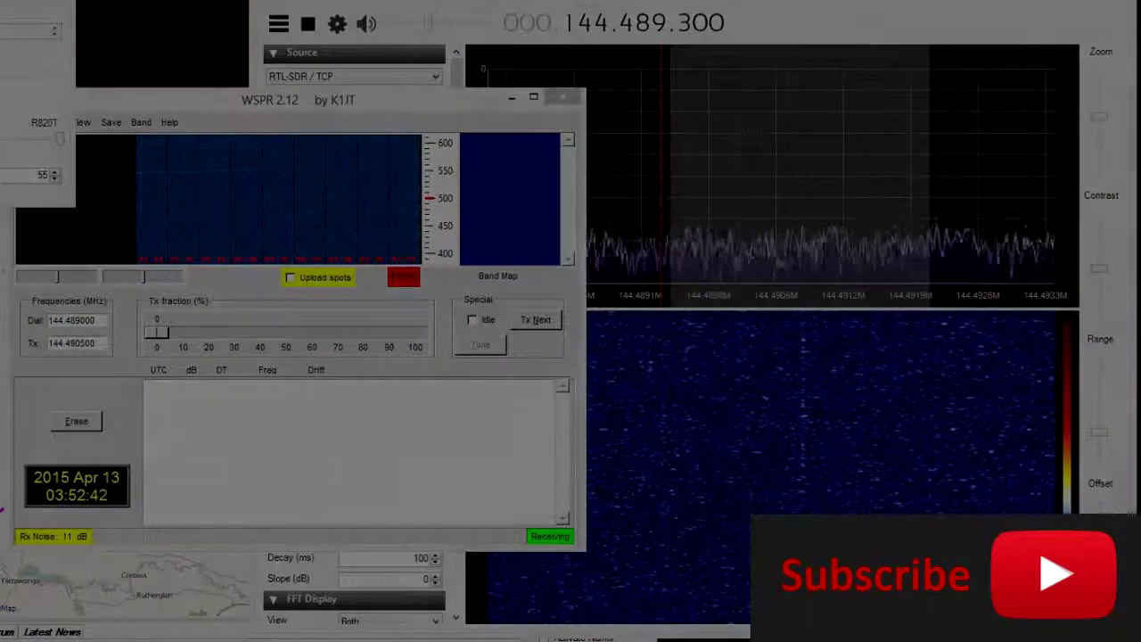
key(alt+Tab)
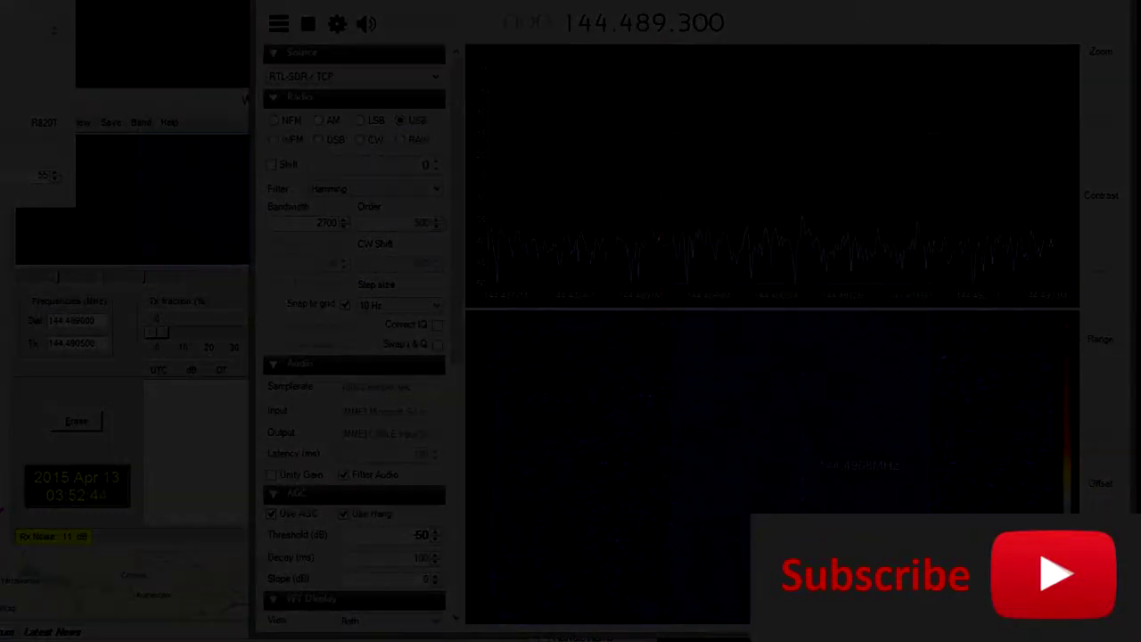